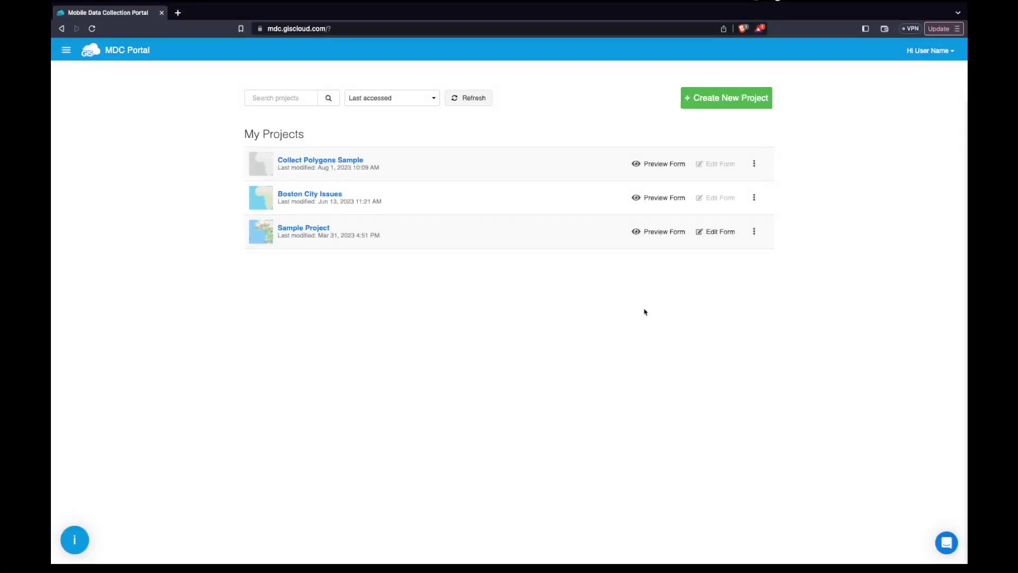
- Open an empty Create New Project form from the My Projects list
left_click(724, 98)
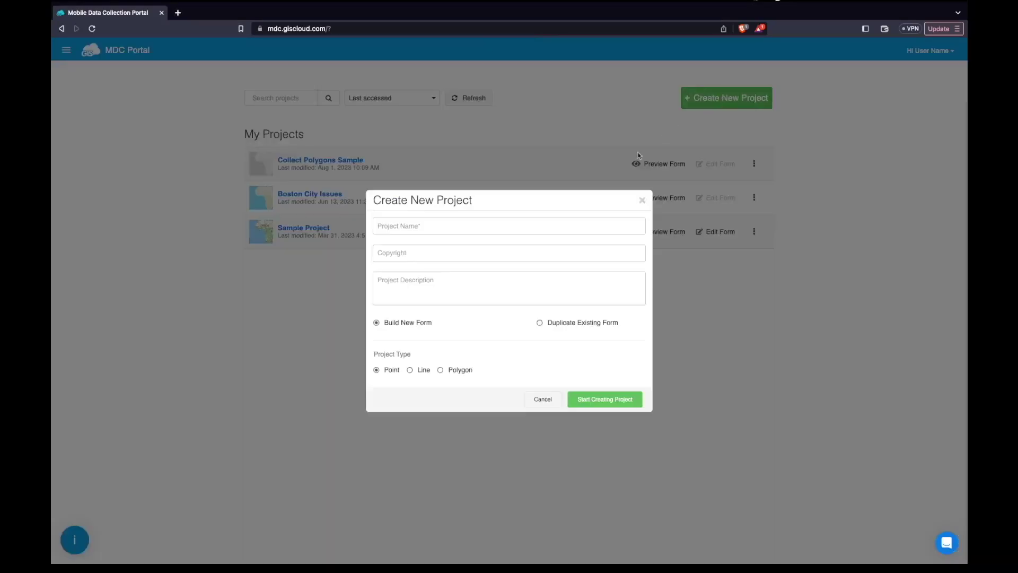
- Create point project 'Tree inspection', described 'Simple tree inspection', on a new blank form
left_click(522, 221)
type("Tree Inspec")
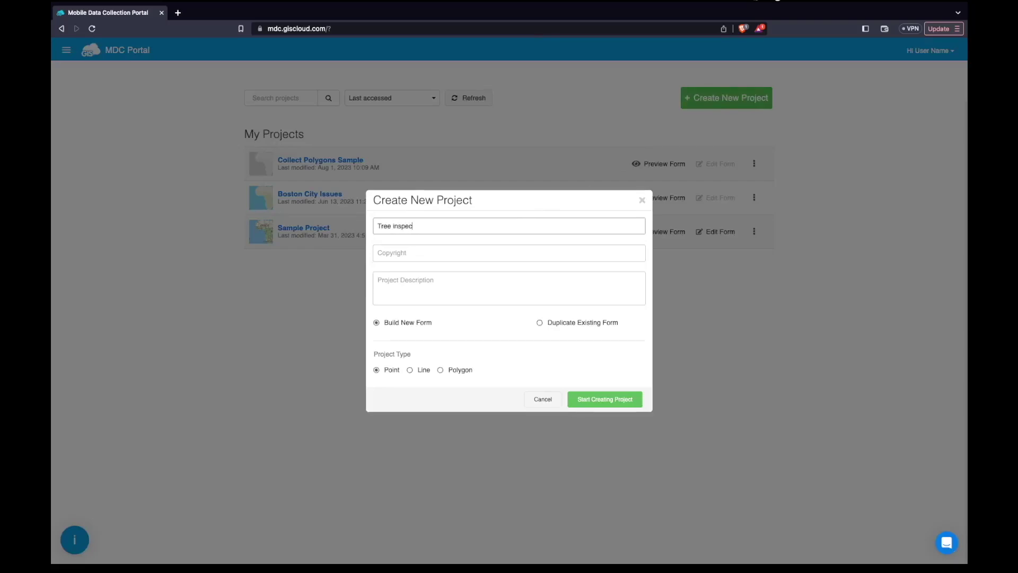
type("tion")
left_click(494, 252)
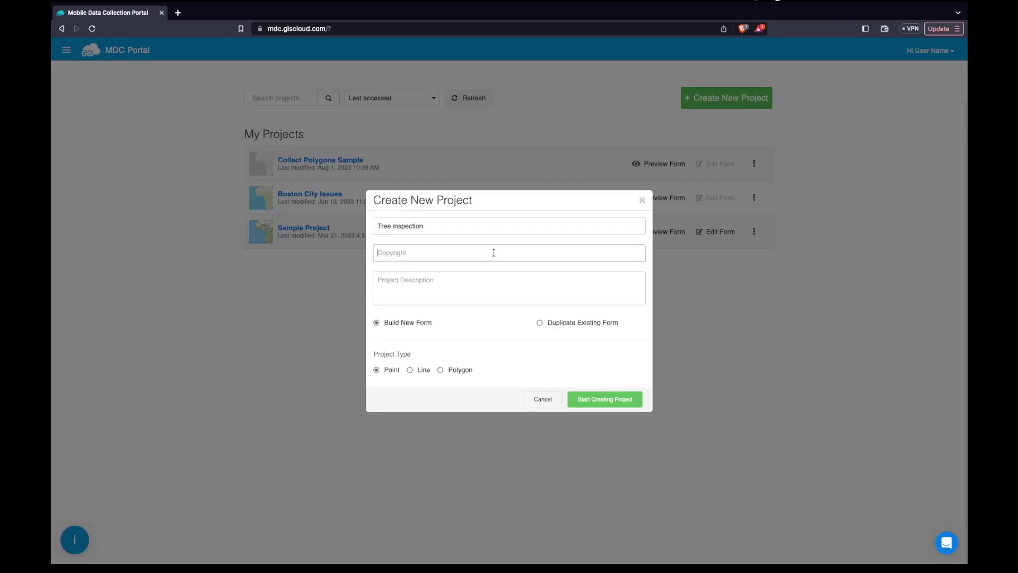
left_click(462, 280)
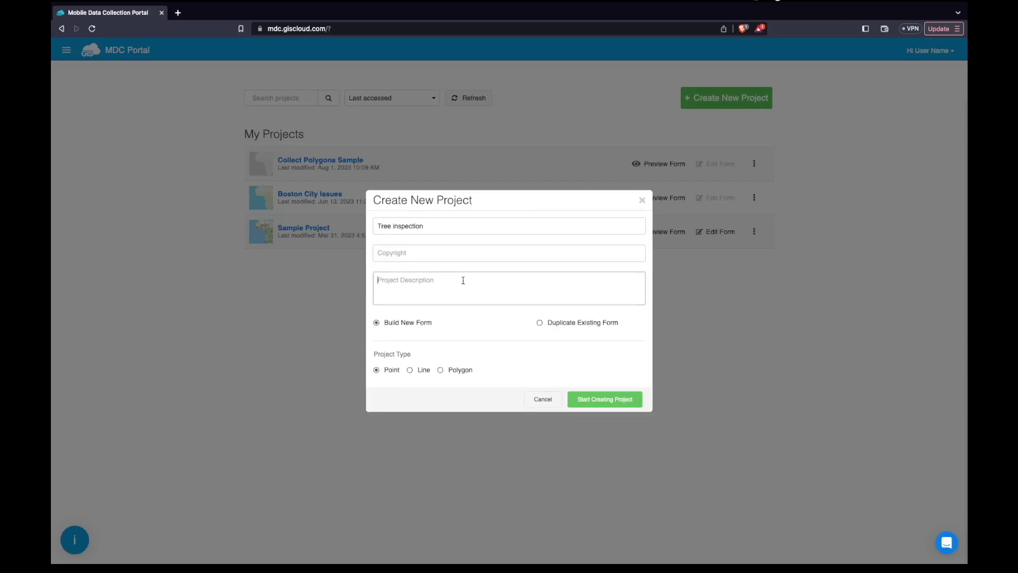
type("Simple tr")
type("ee ins")
type("pection")
left_click(539, 323)
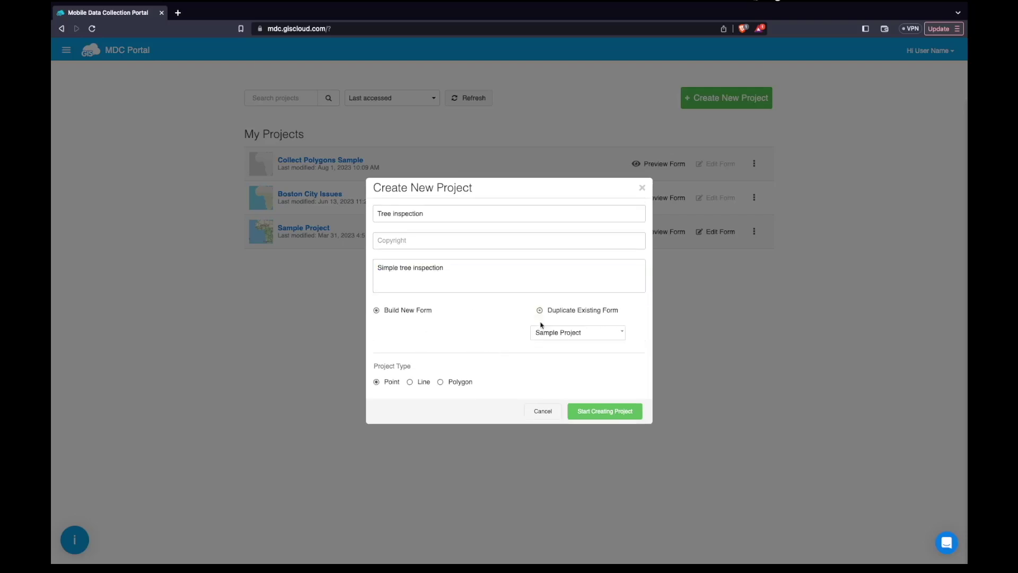
left_click(377, 311)
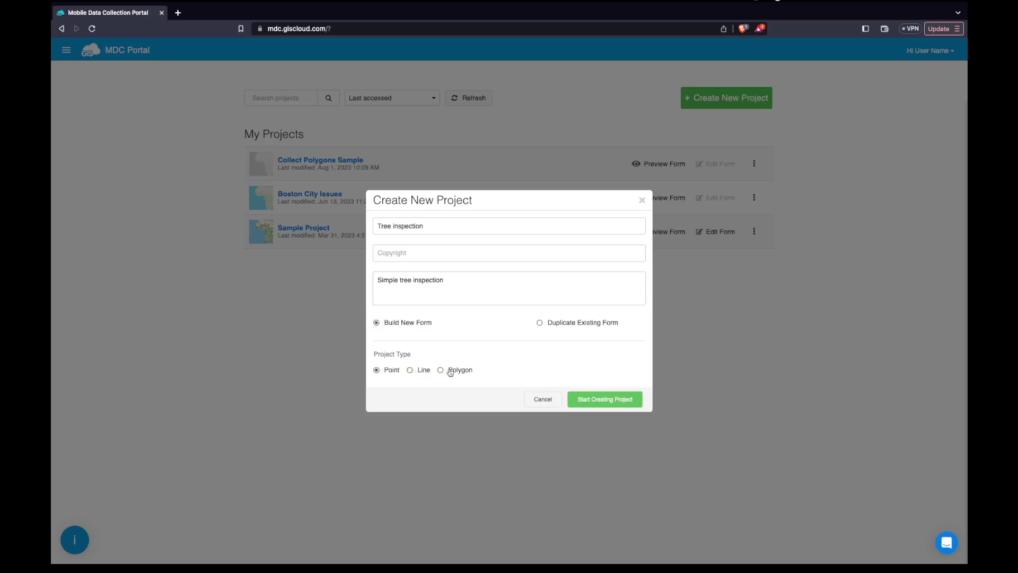
left_click(599, 401)
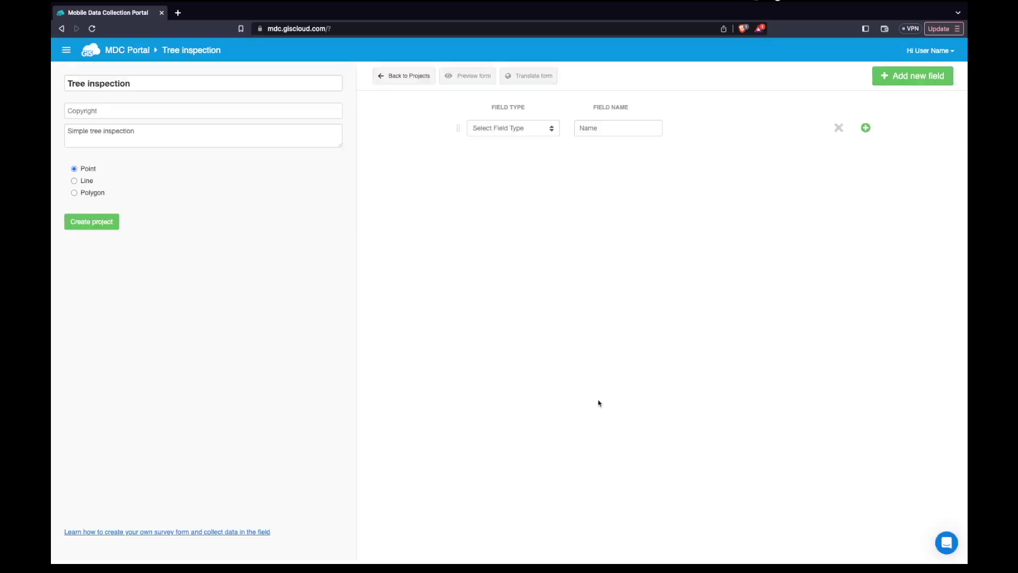
- Make the first form field a select list named 'Species'
left_click(548, 129)
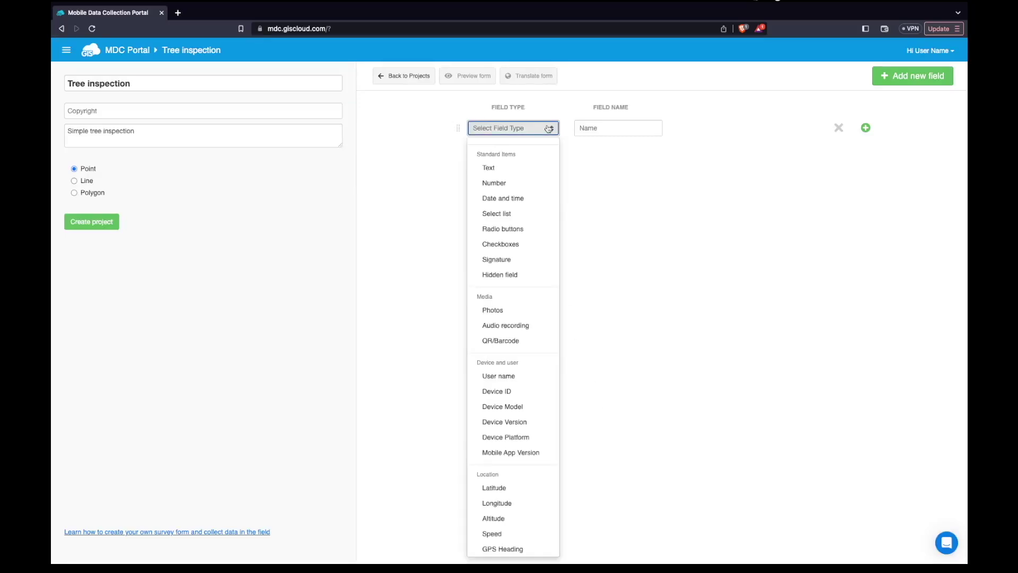
left_click(516, 214)
left_click(611, 131)
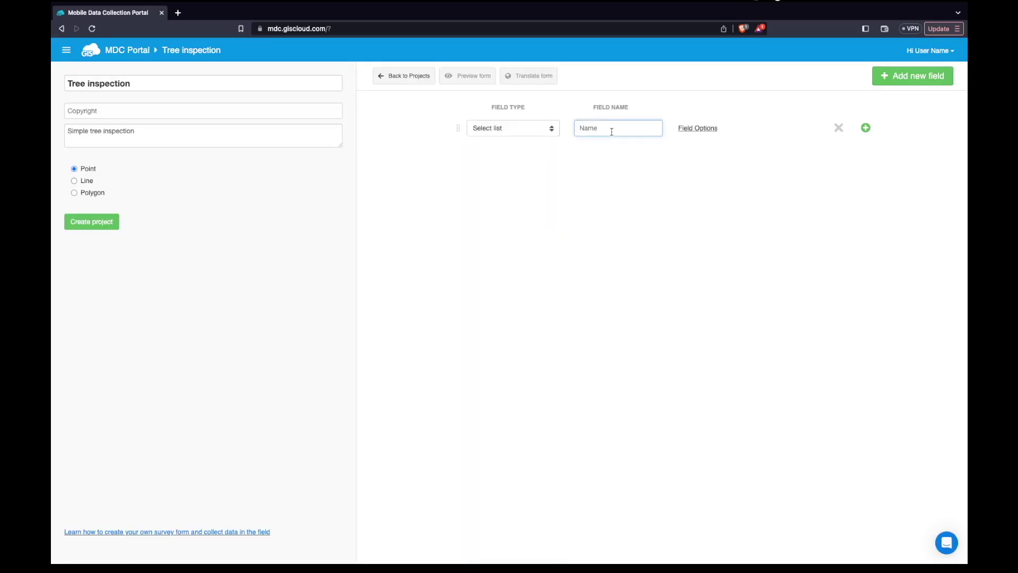
type("Species")
- Give Species the description 'Tree species:' and choices Oak, Willow and Pine
left_click(697, 130)
left_click(573, 166)
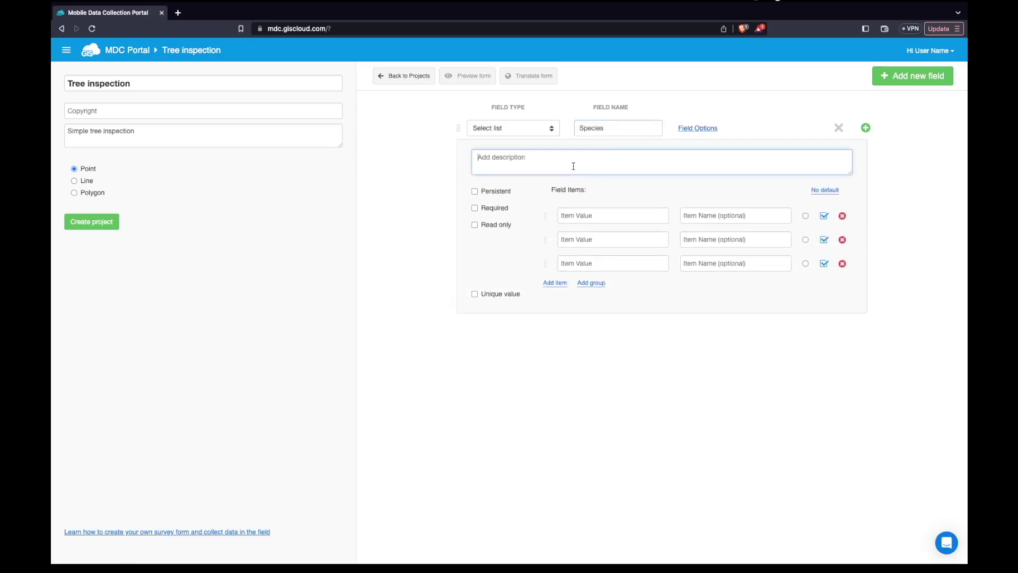
type("Tree s")
type("pecies:")
left_click(579, 215)
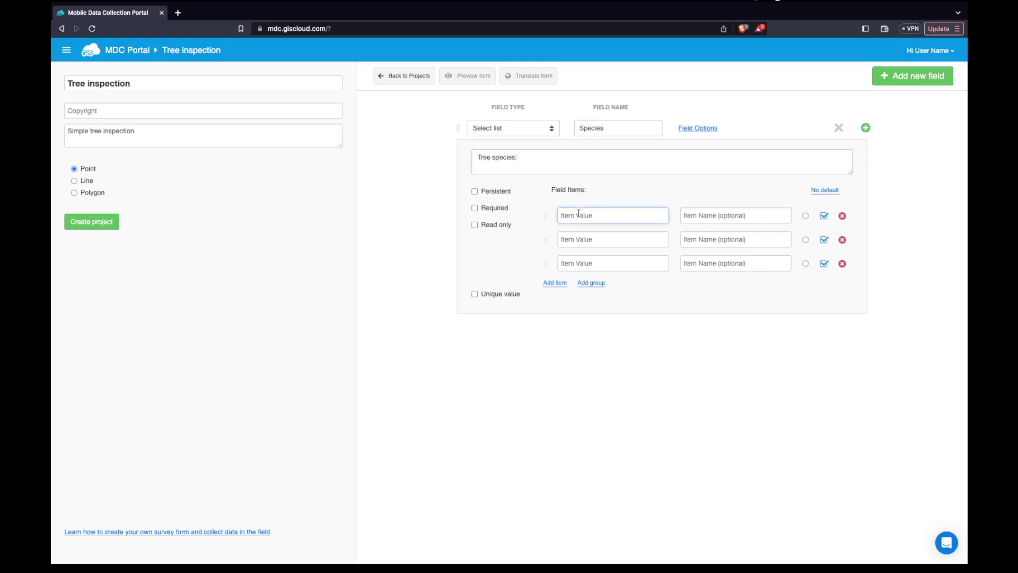
type("Oak")
left_click(576, 240)
type("Willow")
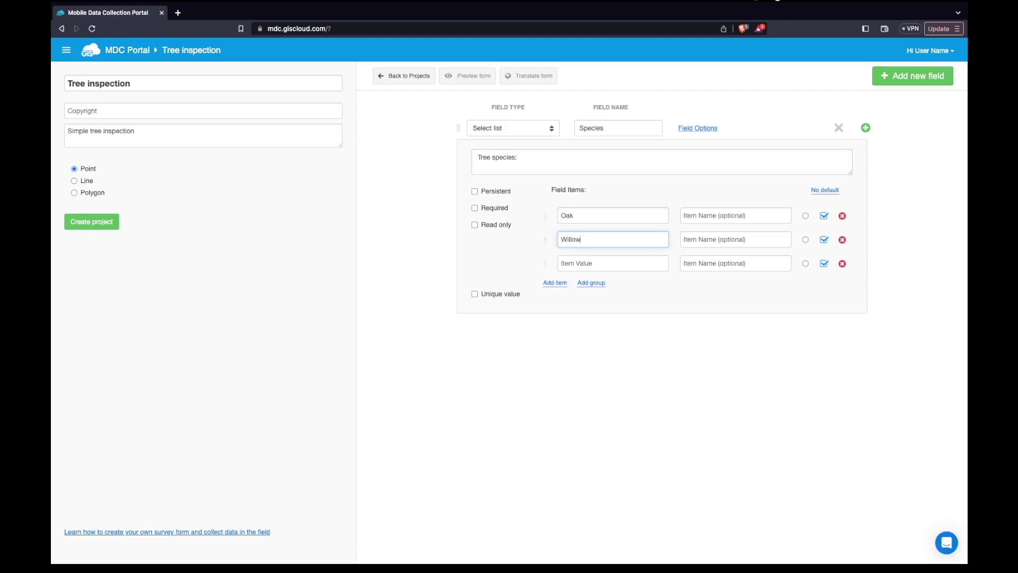
left_click(576, 263)
type("Pine")
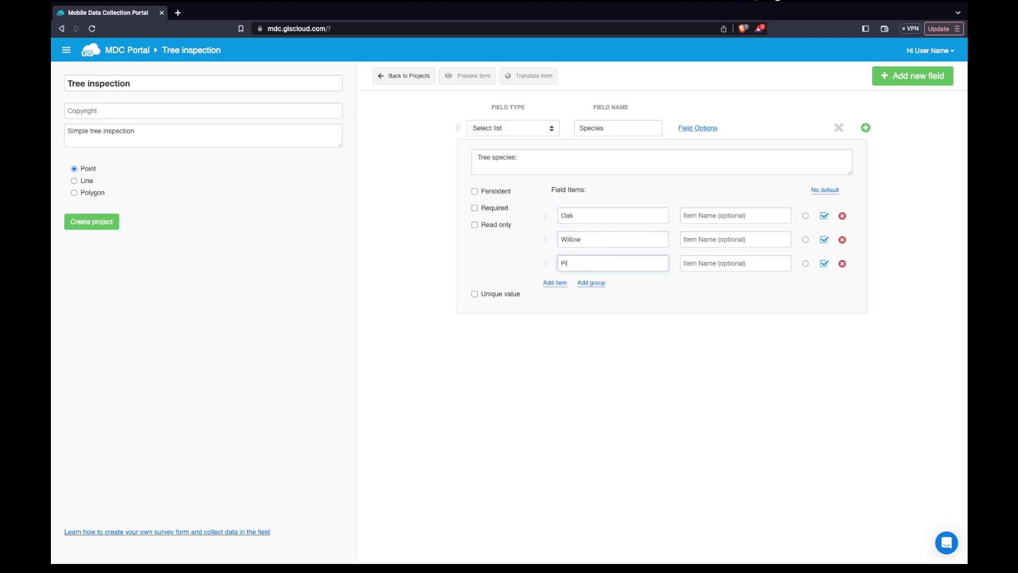
left_click(695, 136)
- Add a second field as checkboxes named 'Work needed'
left_click(885, 80)
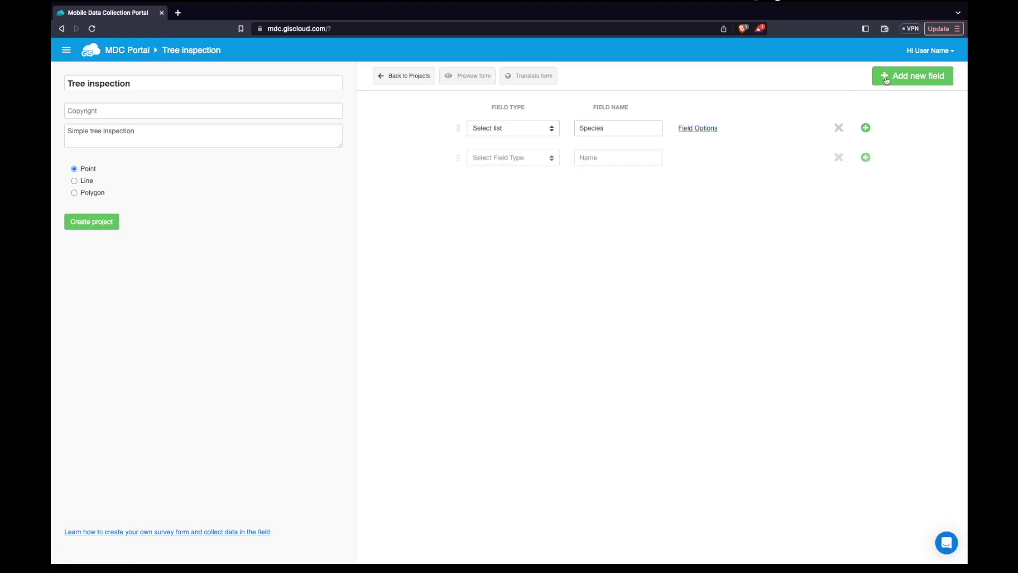
left_click(551, 158)
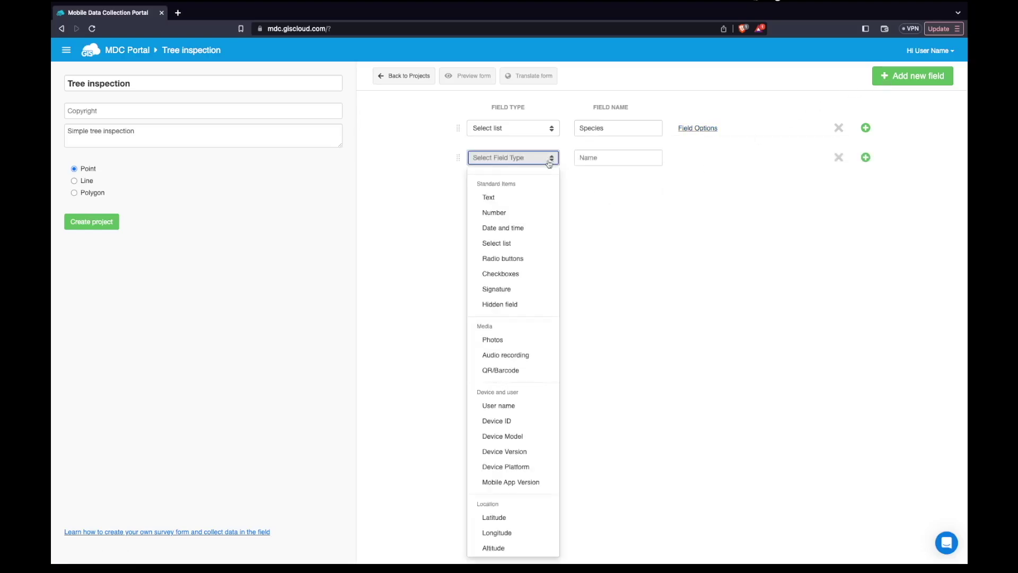
left_click(506, 272)
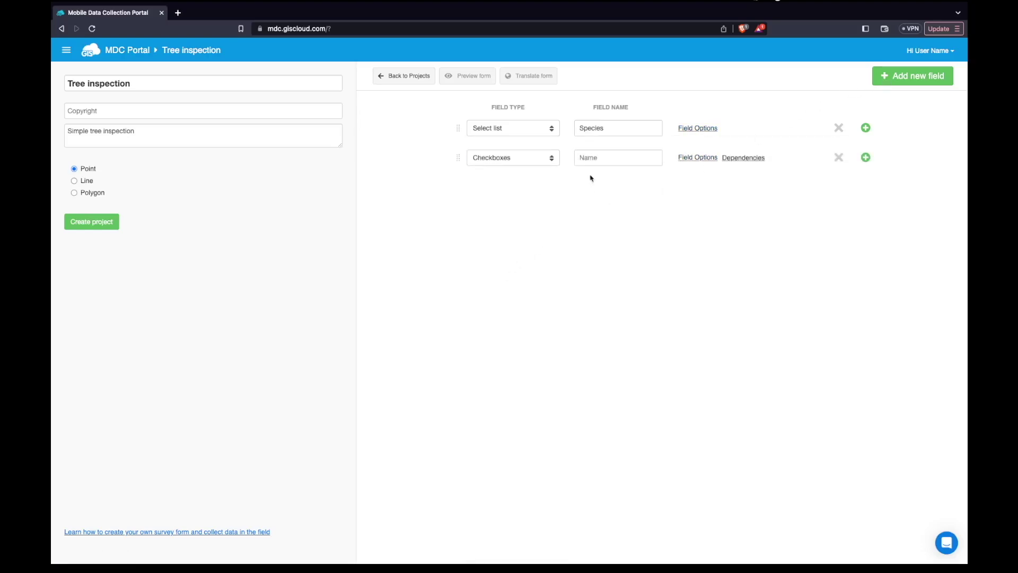
left_click(597, 160)
type("Wo")
type("rk needed")
- Give Work needed the options No work needed, Prune and Tree removal
left_click(697, 159)
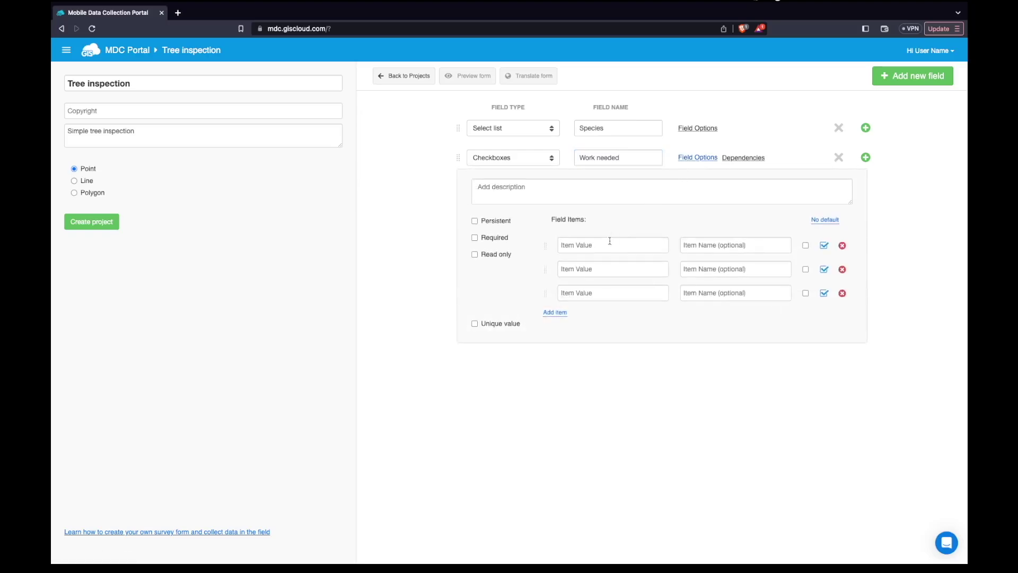
left_click(608, 244)
type("N")
type("o work needed")
left_click(602, 268)
type("Pru")
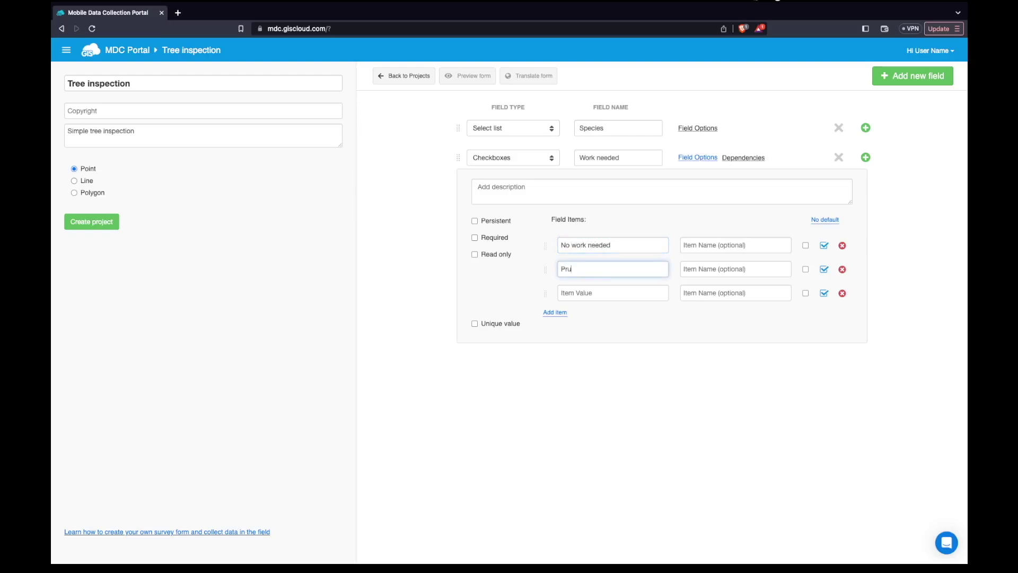
type("ne")
left_click(592, 293)
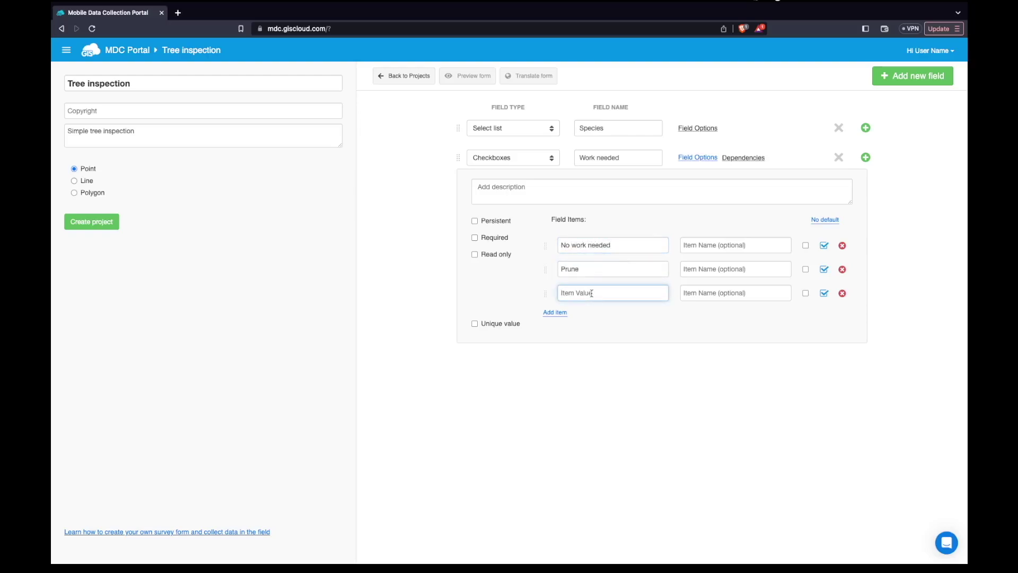
type("Tree remo")
type("val")
- Add a date-and-time field named 'Date of inspection' below Work needed
left_click(699, 158)
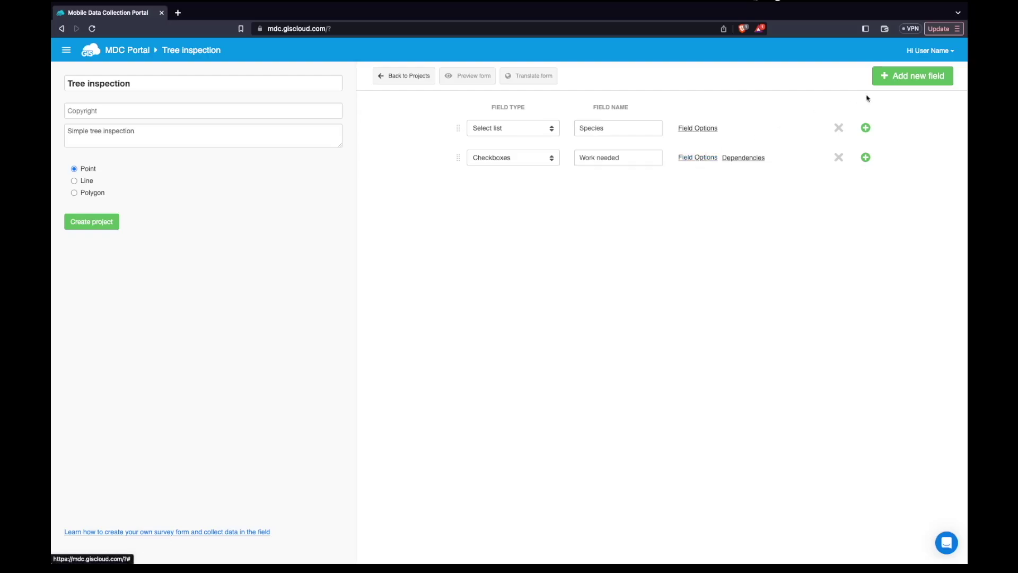
left_click(905, 83)
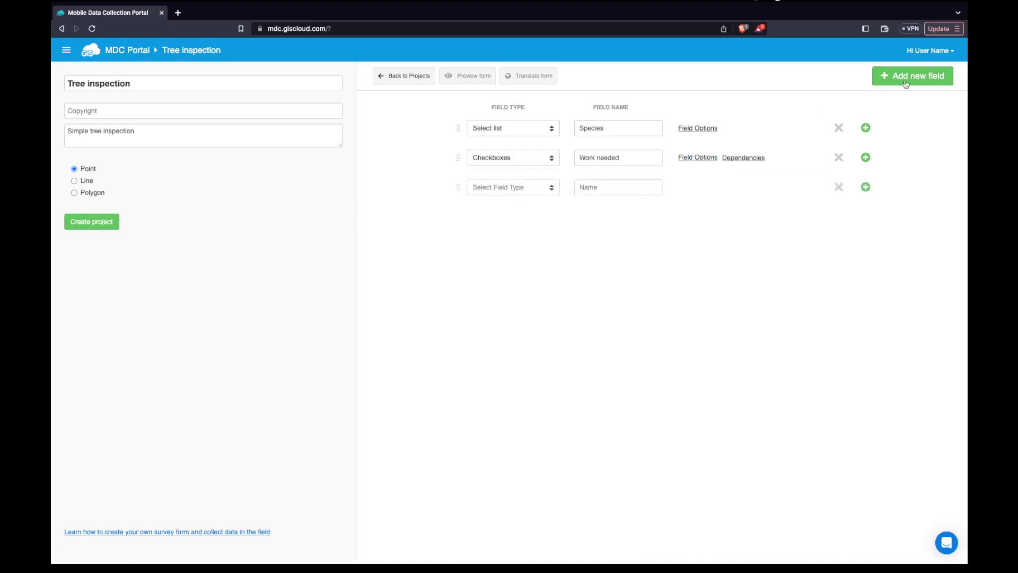
left_click(549, 189)
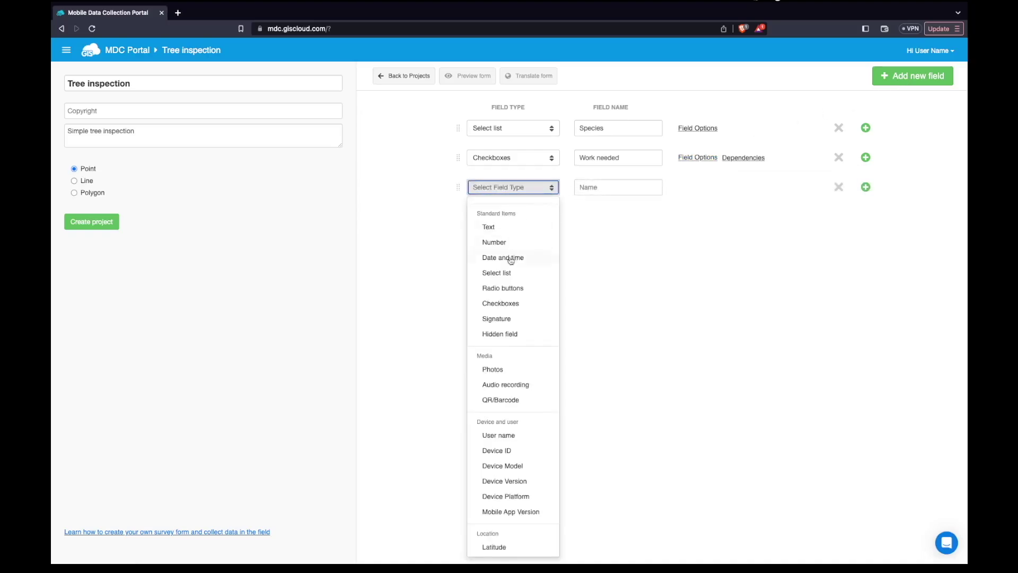
left_click(511, 258)
left_click(595, 187)
type("Date of insp")
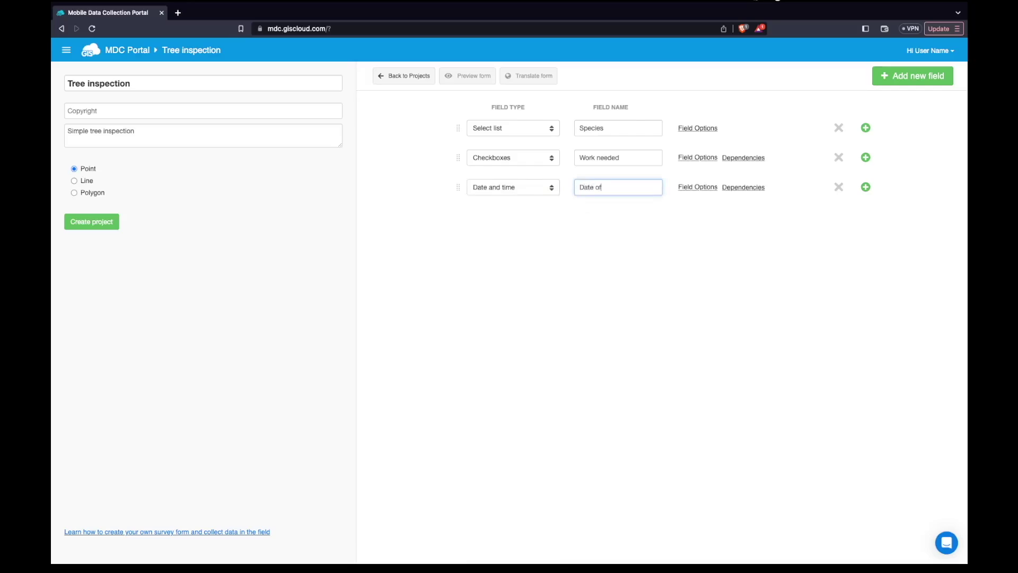
type("ec")
type("tion")
left_click(881, 82)
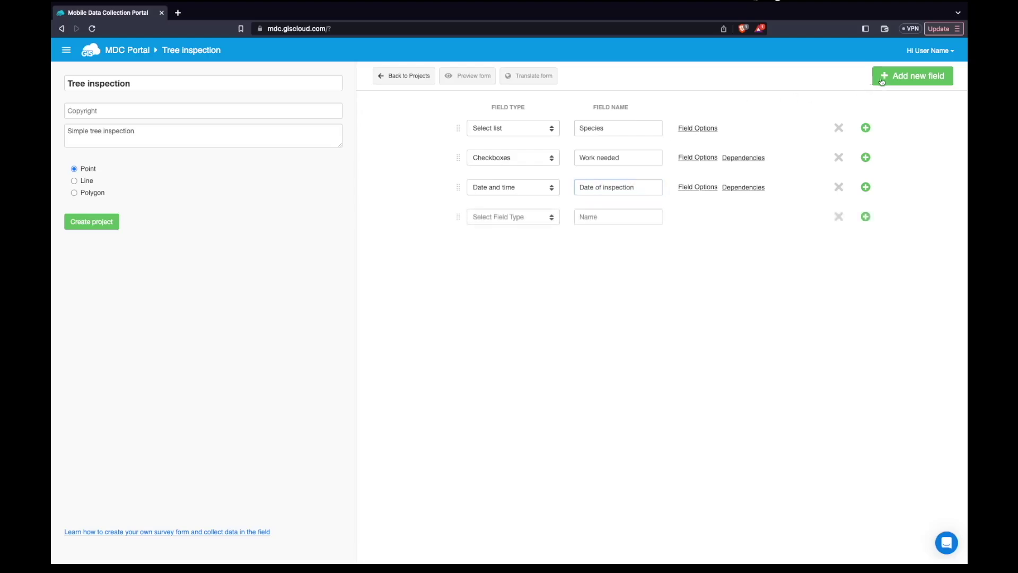
- Make the new field a Photos field named 'Photo'
left_click(538, 219)
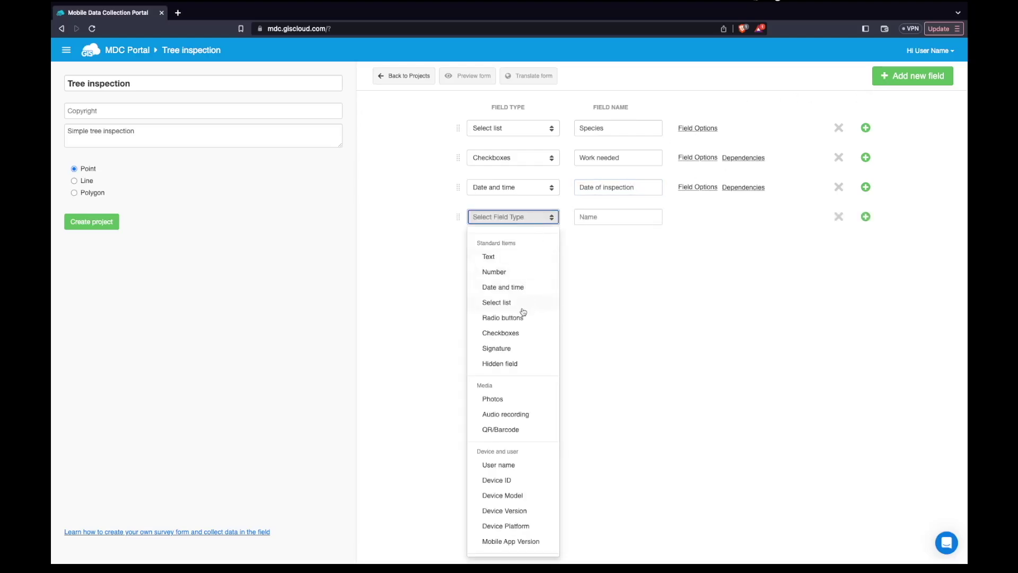
left_click(503, 398)
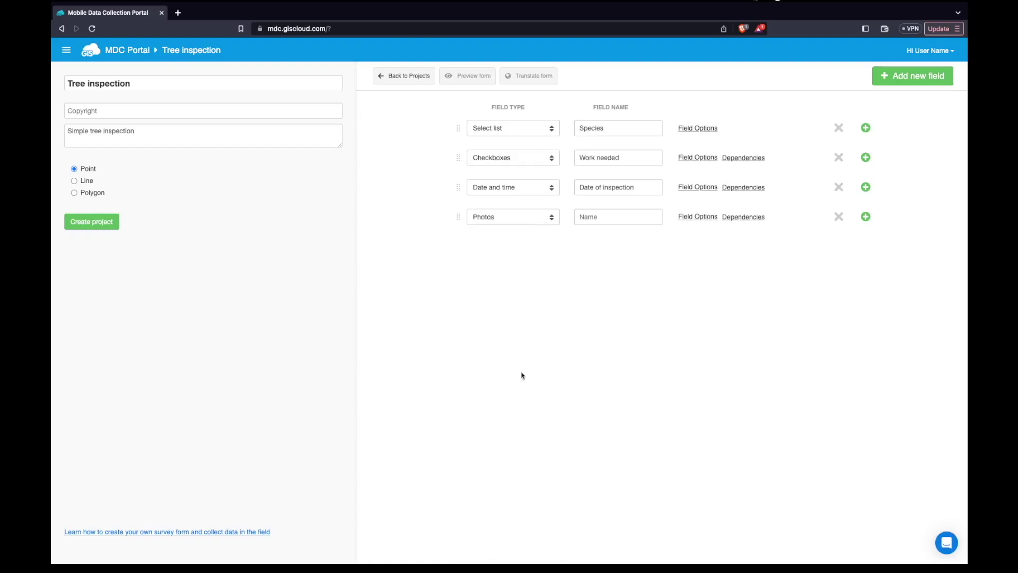
left_click(609, 217)
type("Photo")
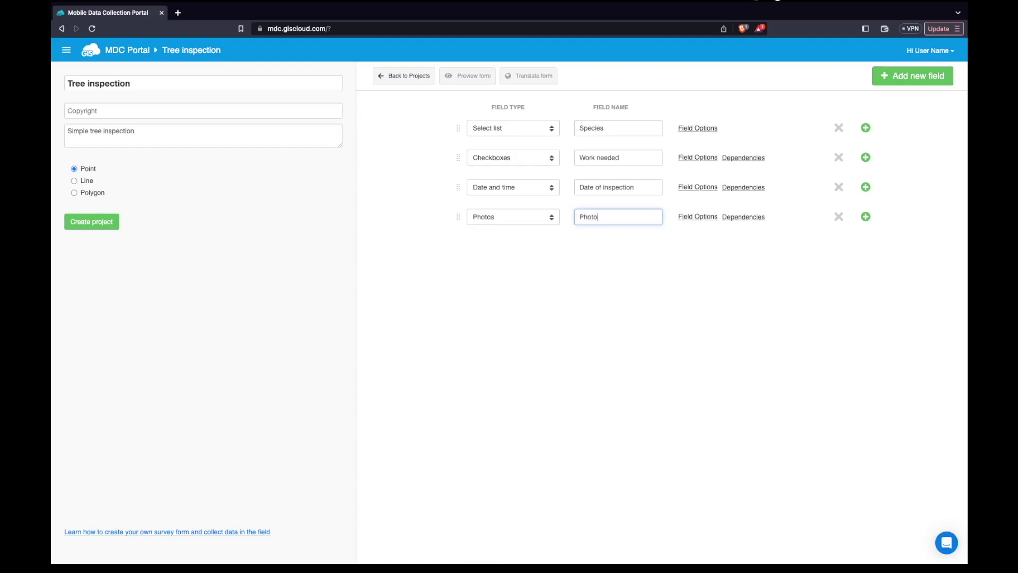
- Add a User name field 'Username', completing the form through Latitude and Longitude
left_click(892, 83)
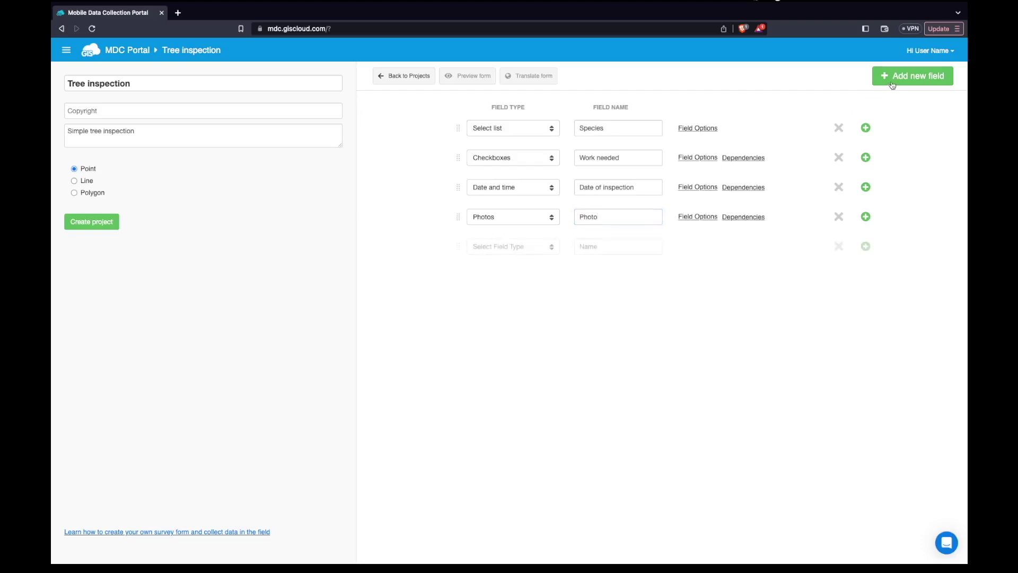
left_click(528, 245)
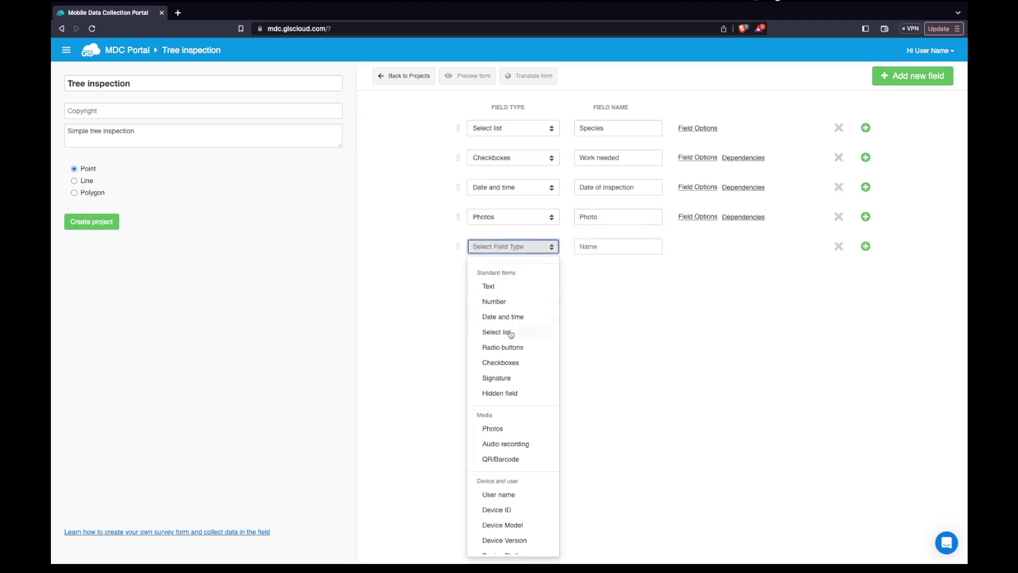
left_click(499, 495)
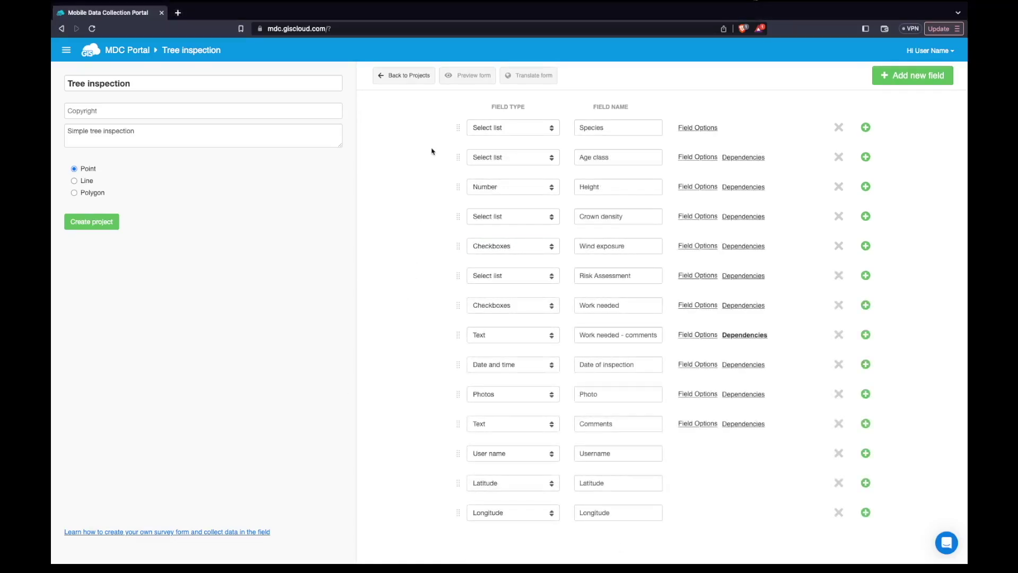
- Check the Work needed - comments conditions, then mark Risk Assessment as required
left_click(732, 337)
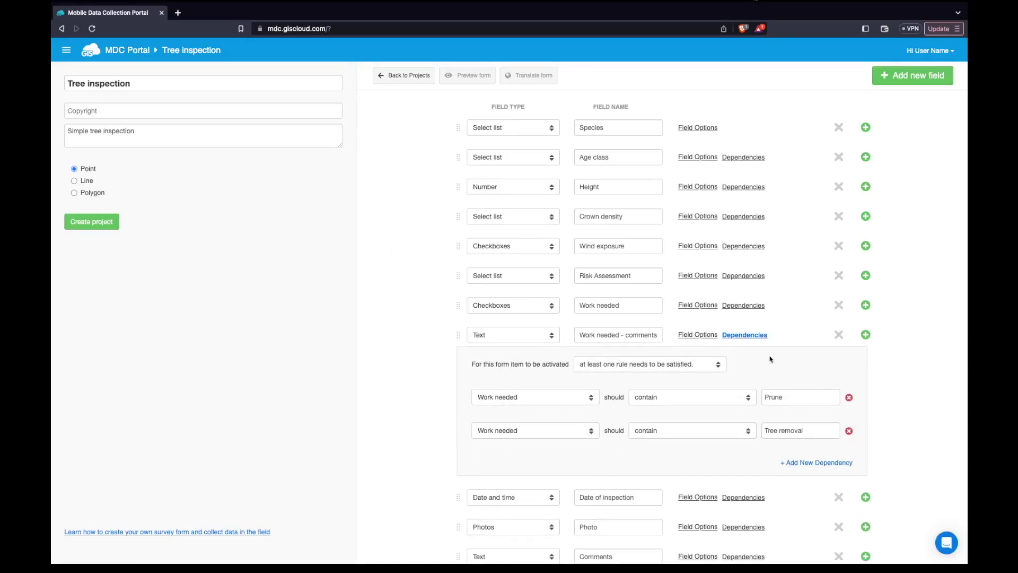
left_click(743, 337)
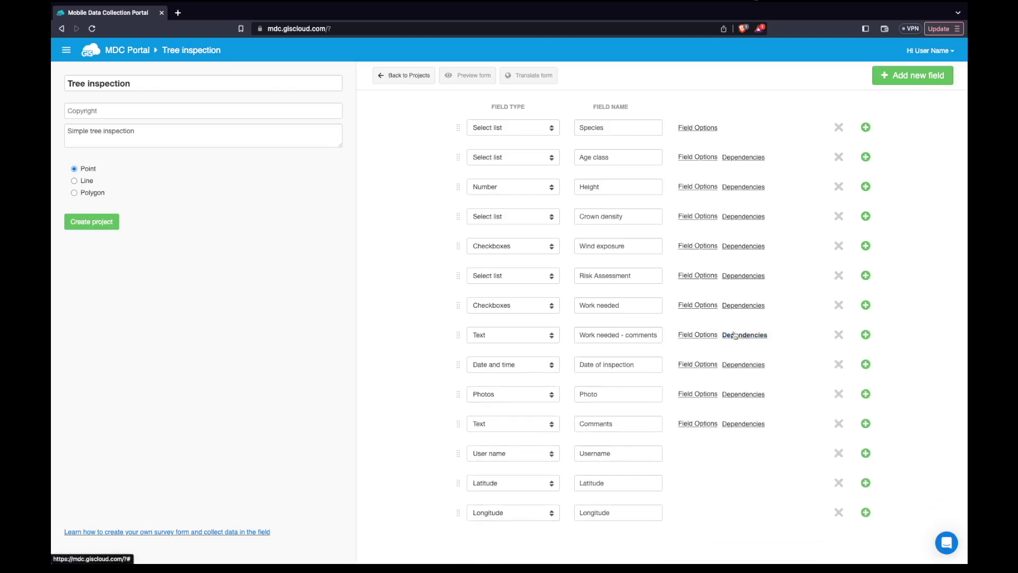
left_click(688, 277)
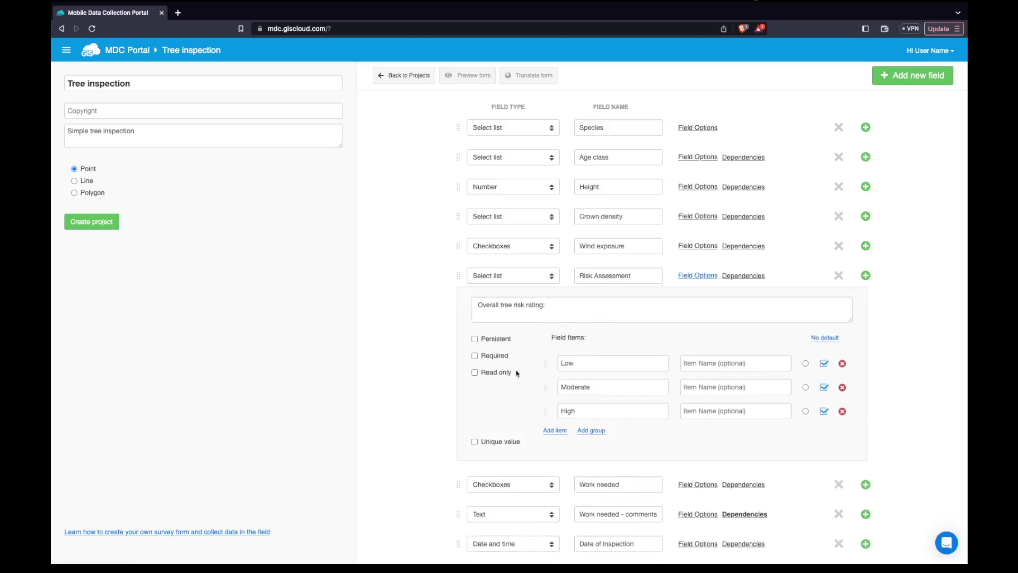
left_click(475, 355)
left_click(692, 278)
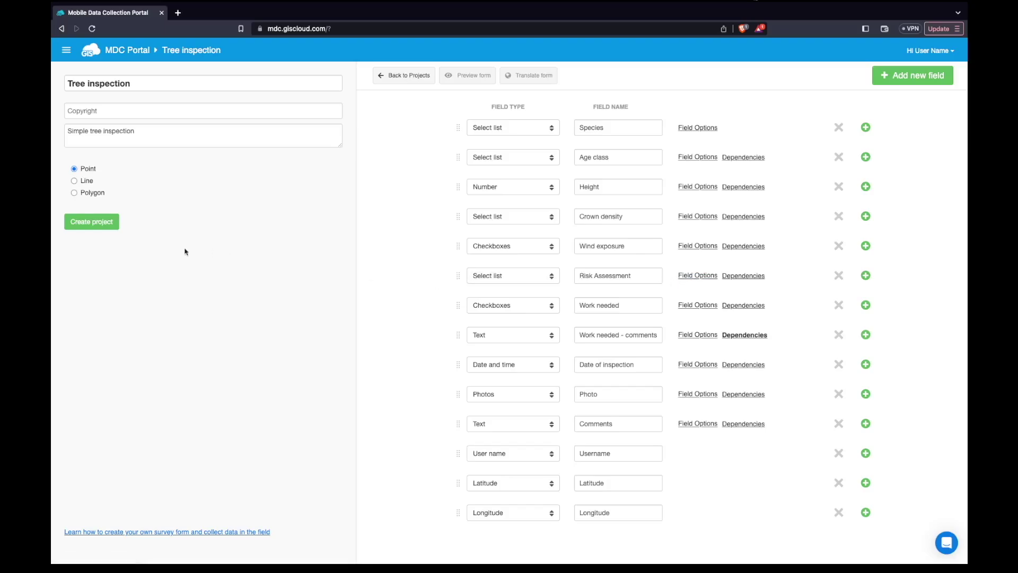
- Create the Tree inspection project, scroll its form preview, and open its map
left_click(100, 228)
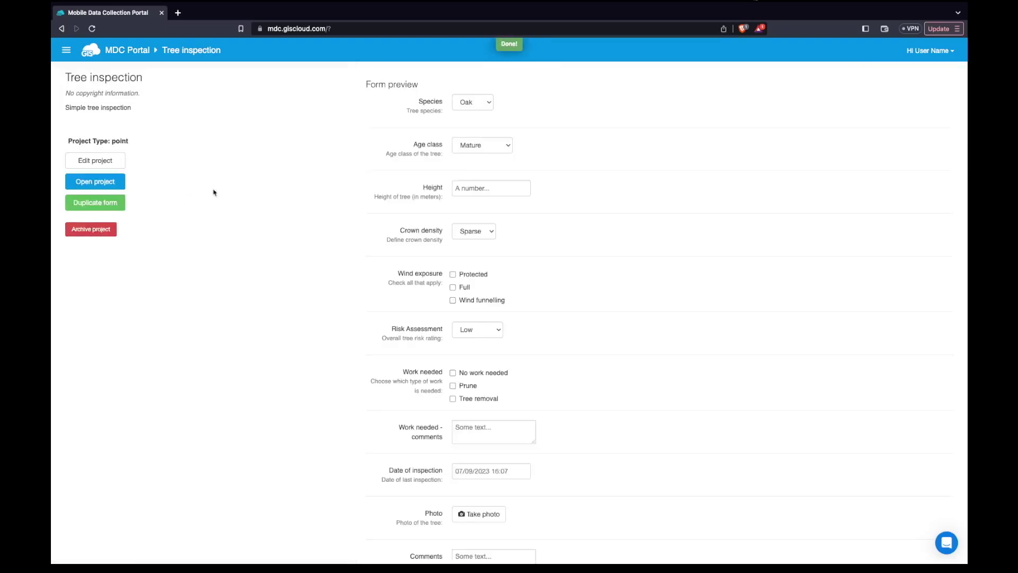
scroll(449, 264, "down", 1)
scroll(449, 264, "down", 1)
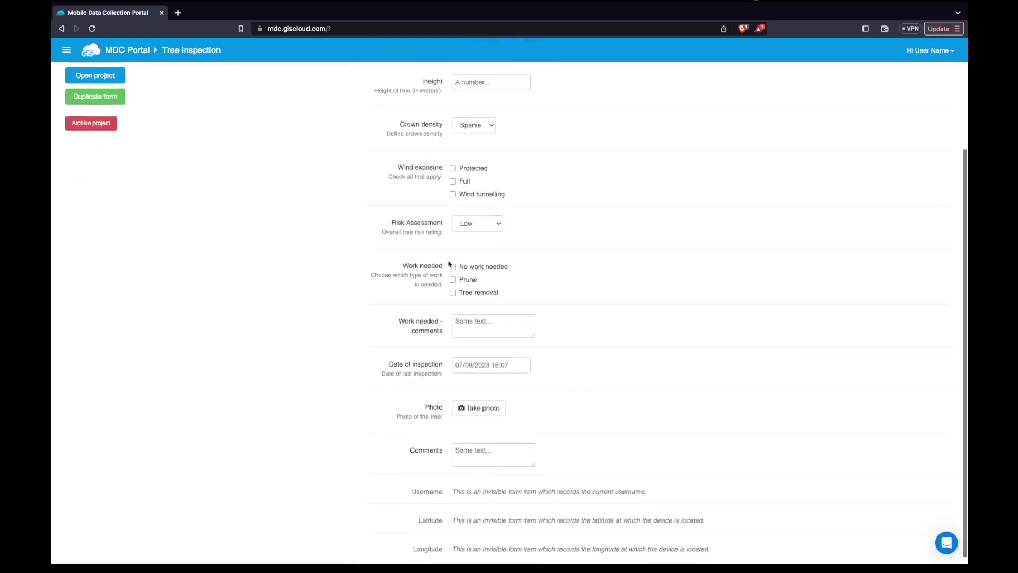
scroll(448, 264, "up", 2)
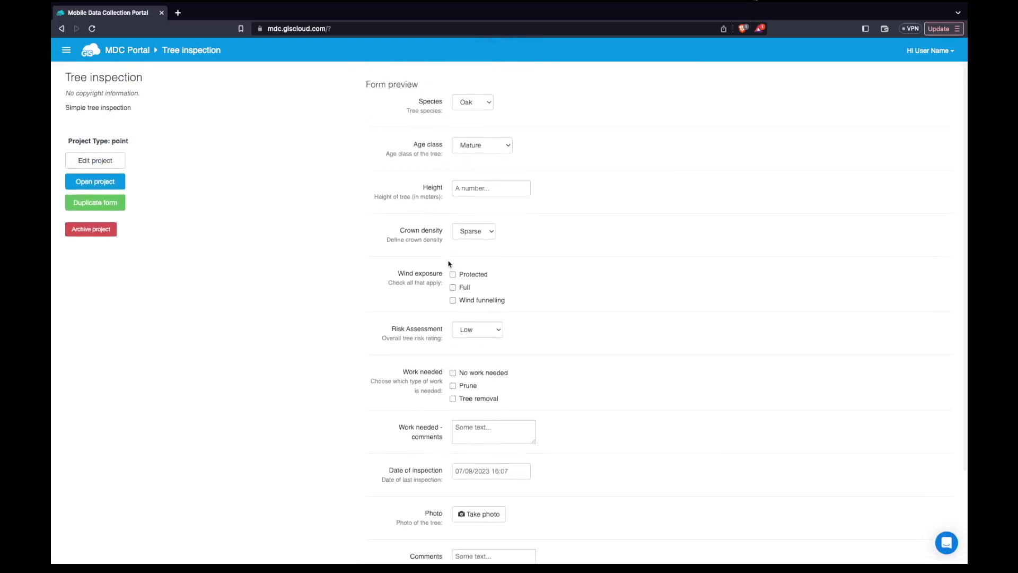
left_click(110, 185)
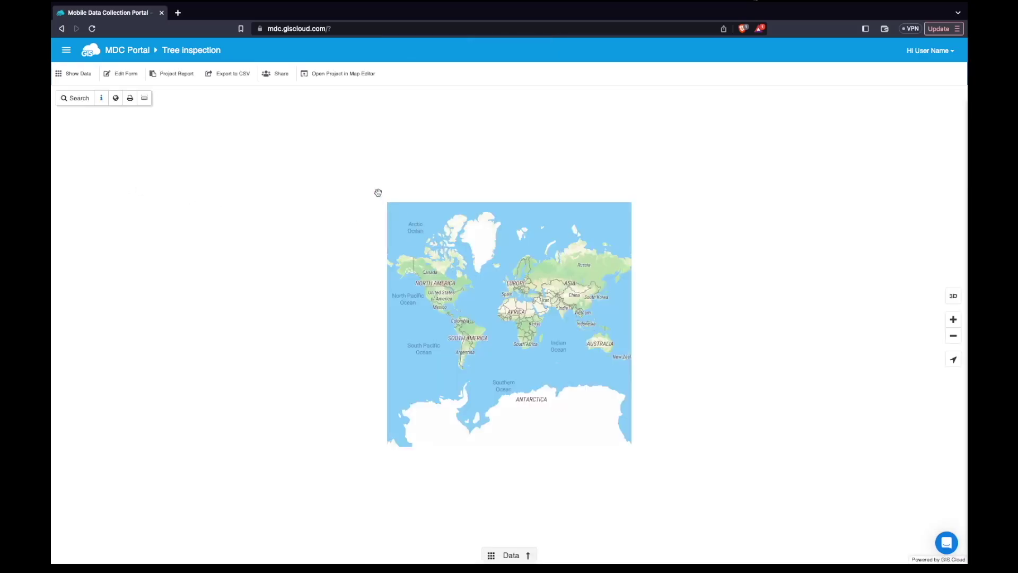
- Share Tree inspection with the collector account picked from the username suggestions
left_click(275, 74)
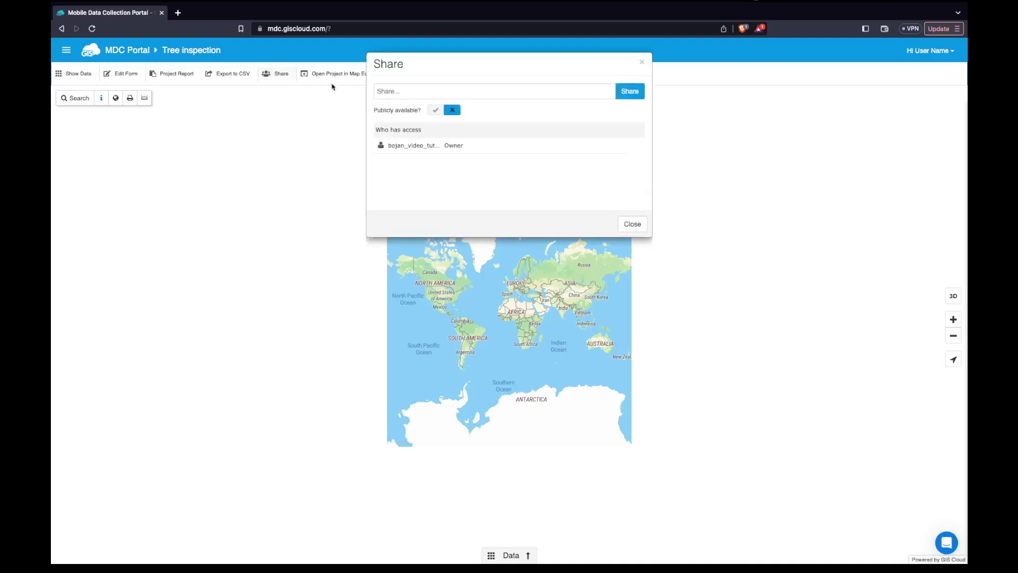
left_click(400, 92)
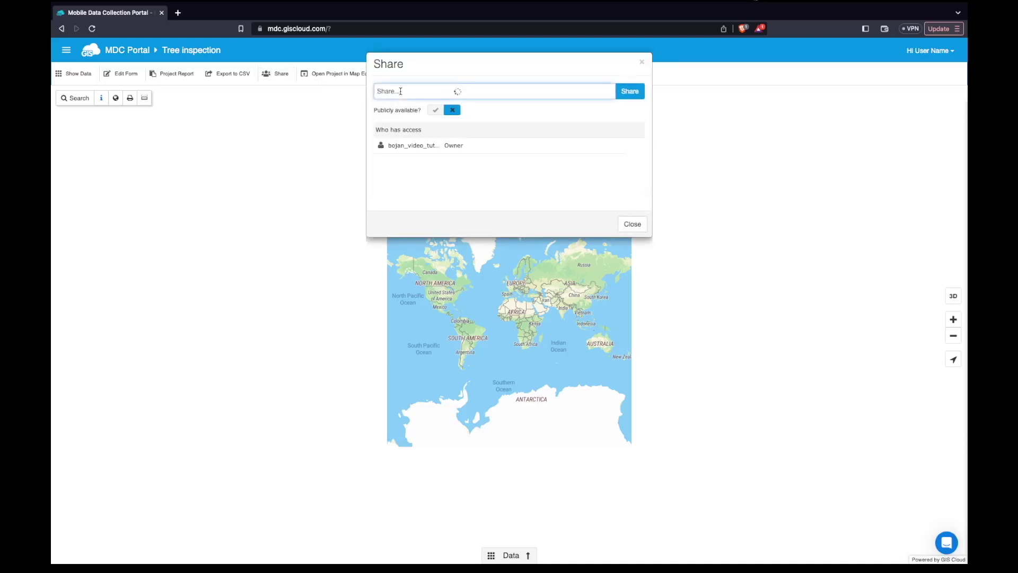
type("video_")
type("t")
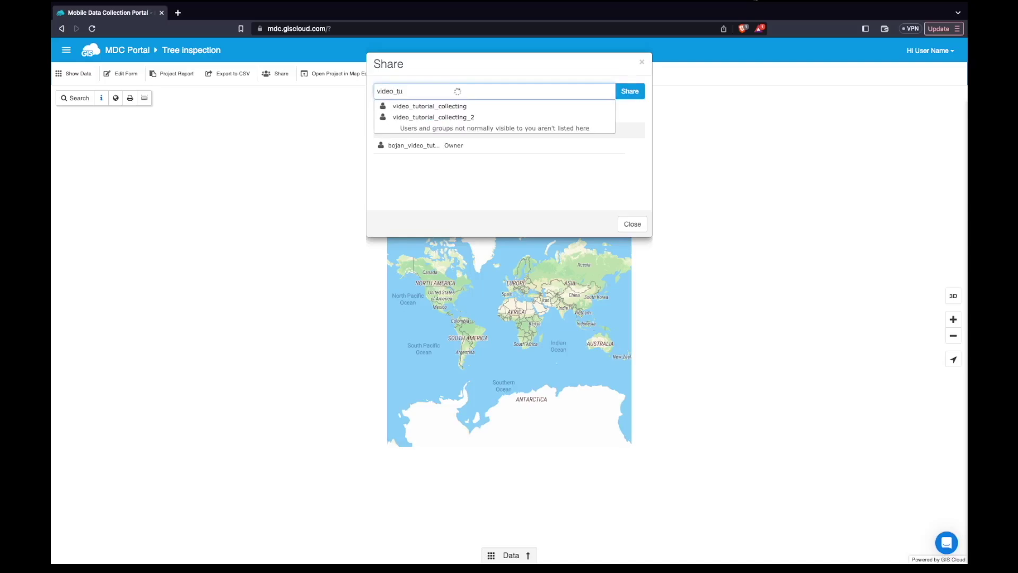
type("u")
left_click(411, 120)
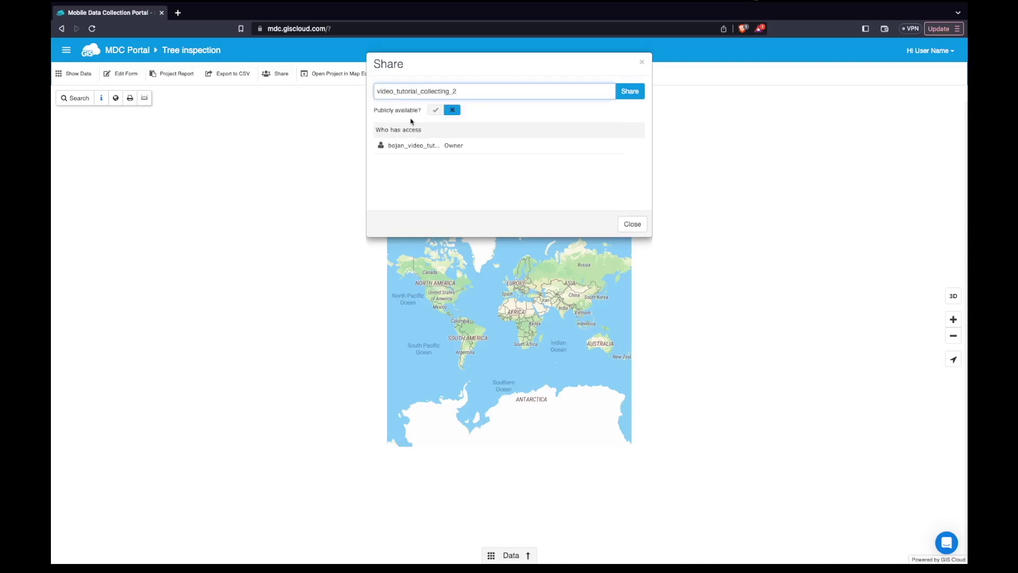
left_click(629, 93)
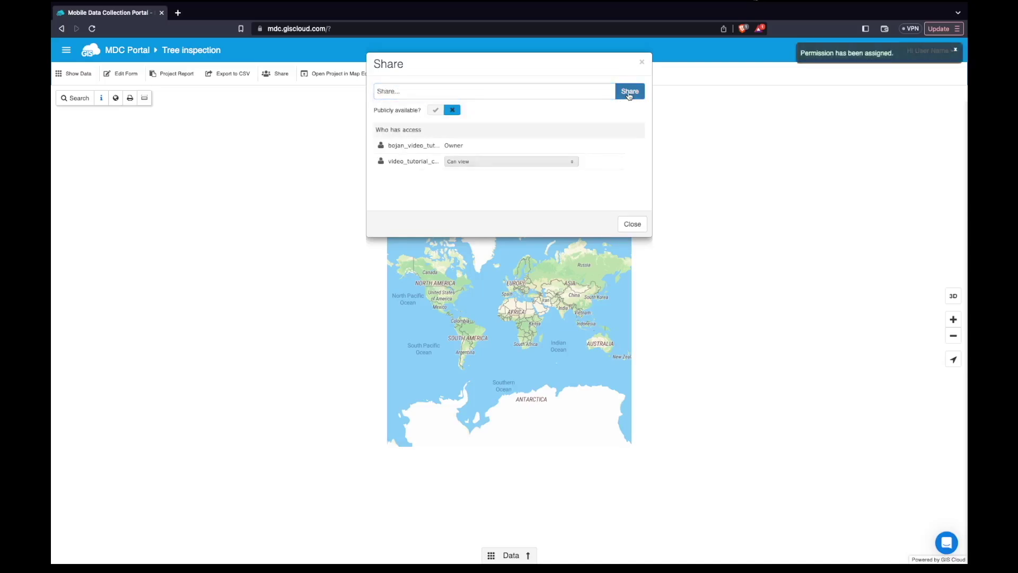
- Give the collector Can collect and Can update permissions
left_click(570, 161)
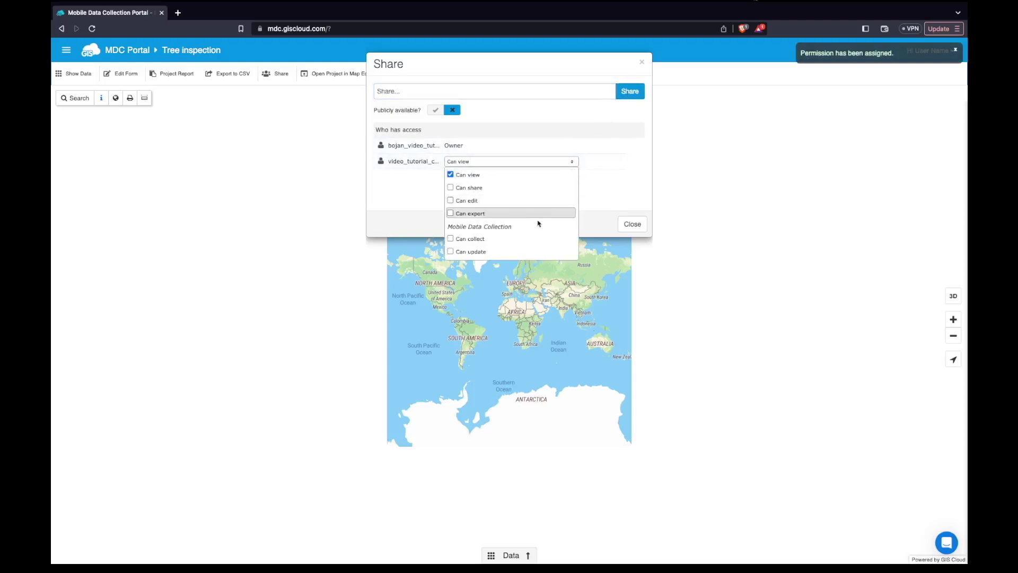
left_click(525, 240)
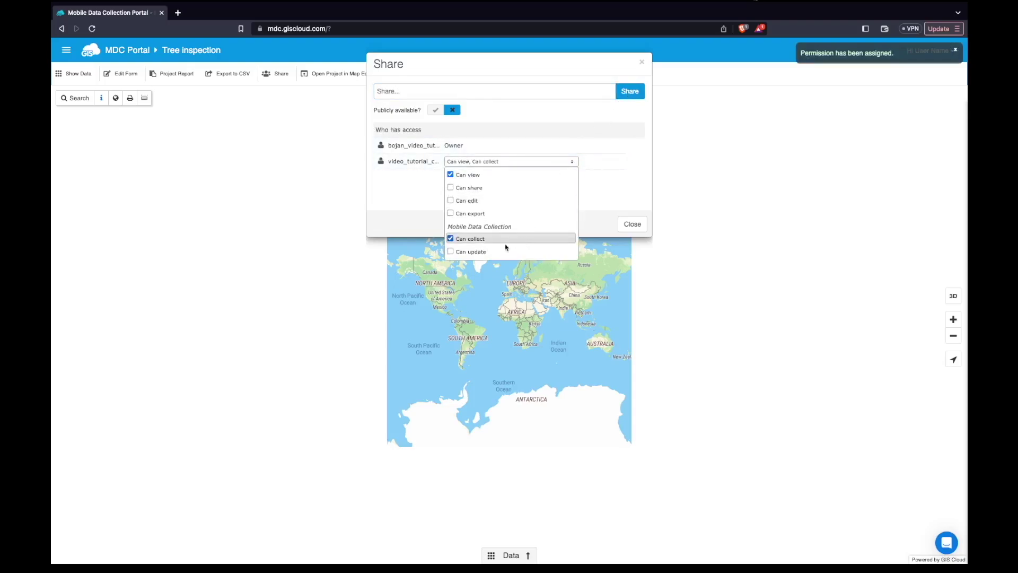
left_click(450, 252)
left_click(408, 197)
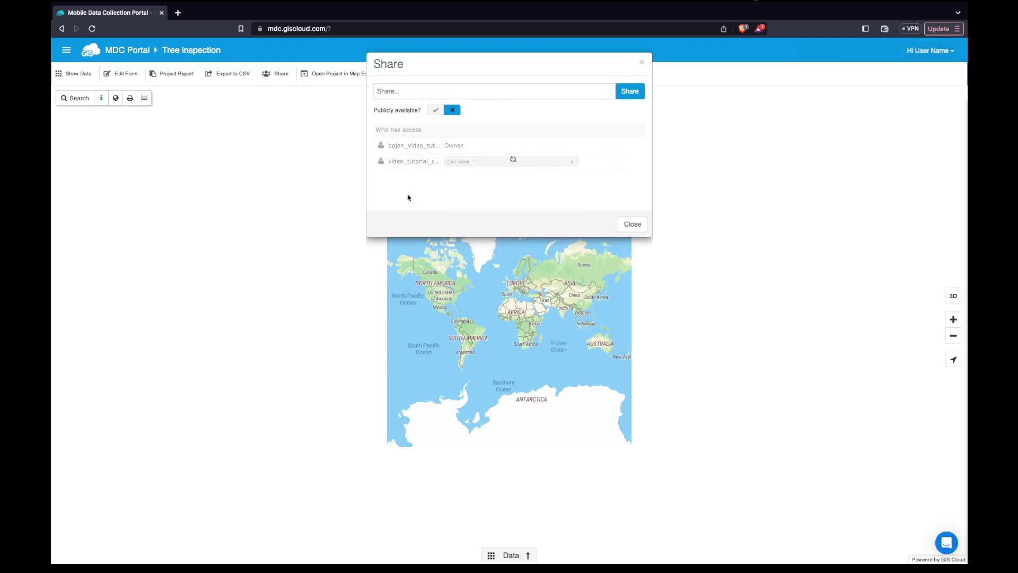